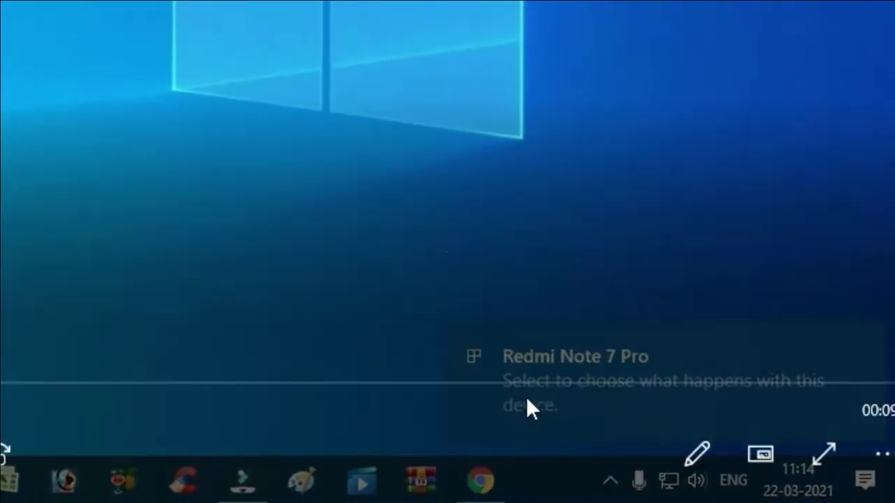
pyautogui.click(679, 170)
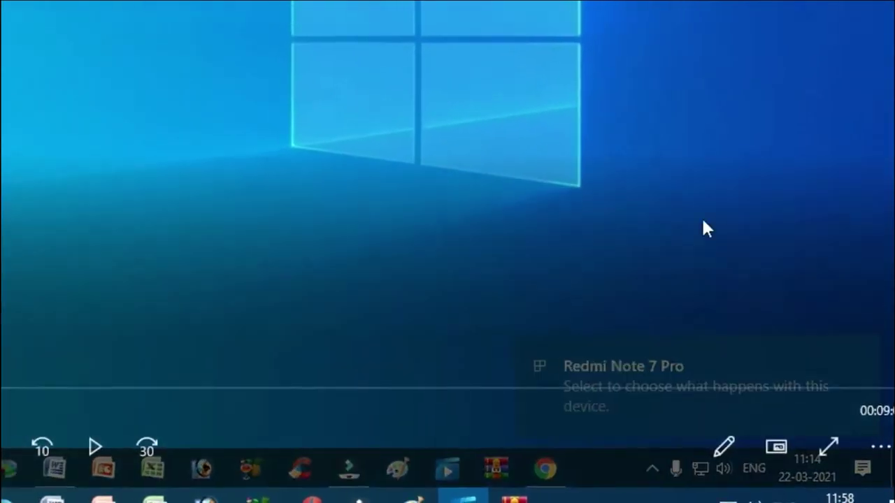
pyautogui.click(696, 183)
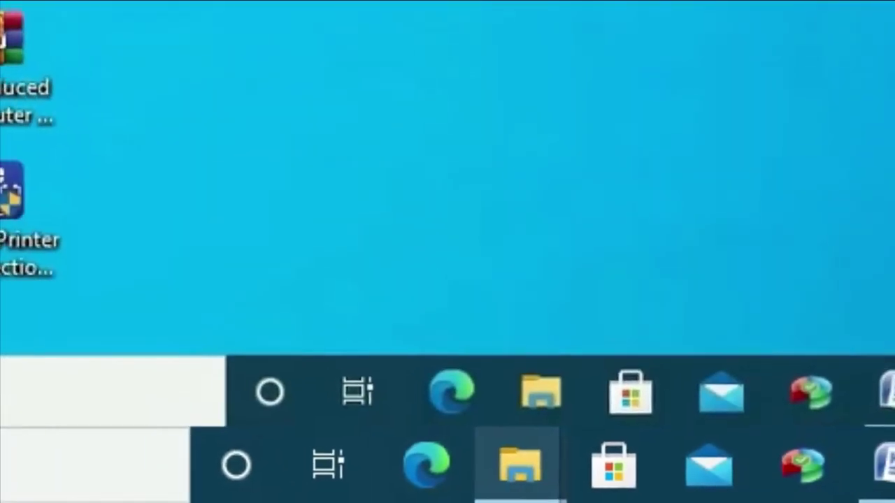
# Open the Camera folder inside DCIM on the Redmi Note 7 Pro's internal shared storage.
pyautogui.moveTo(464, 489)
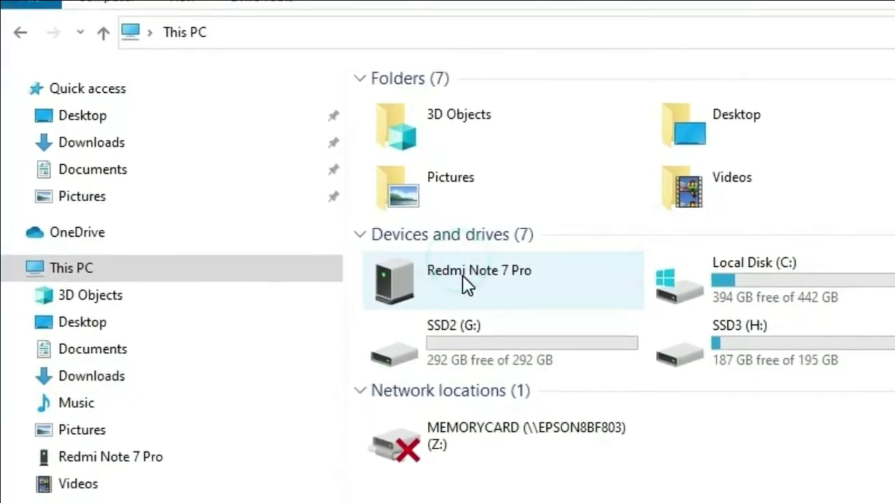
pyautogui.doubleClick(458, 262)
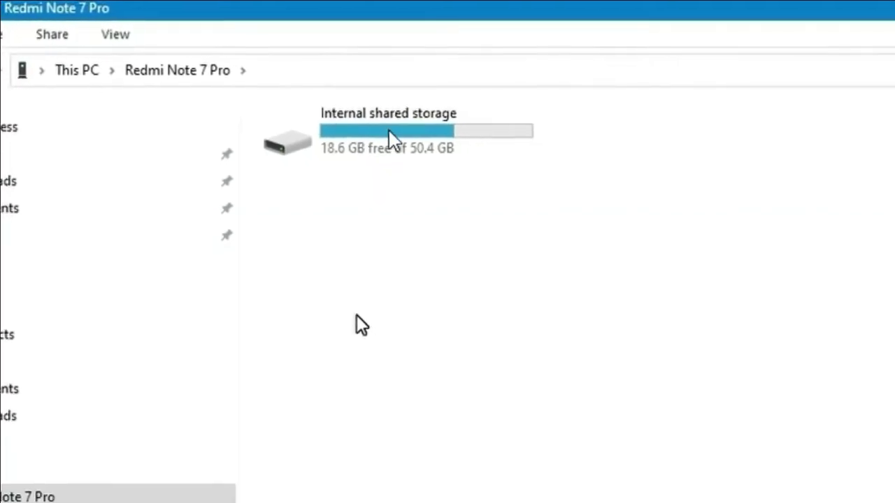
pyautogui.click(520, 442)
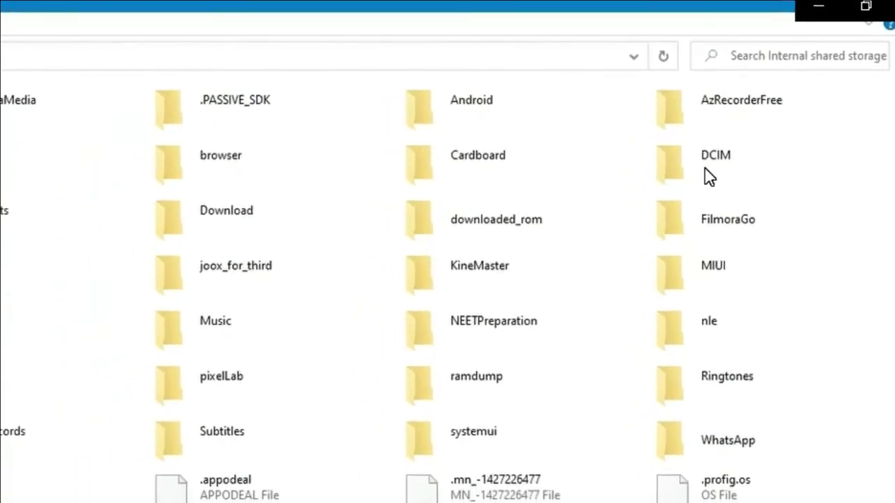
pyautogui.click(735, 138)
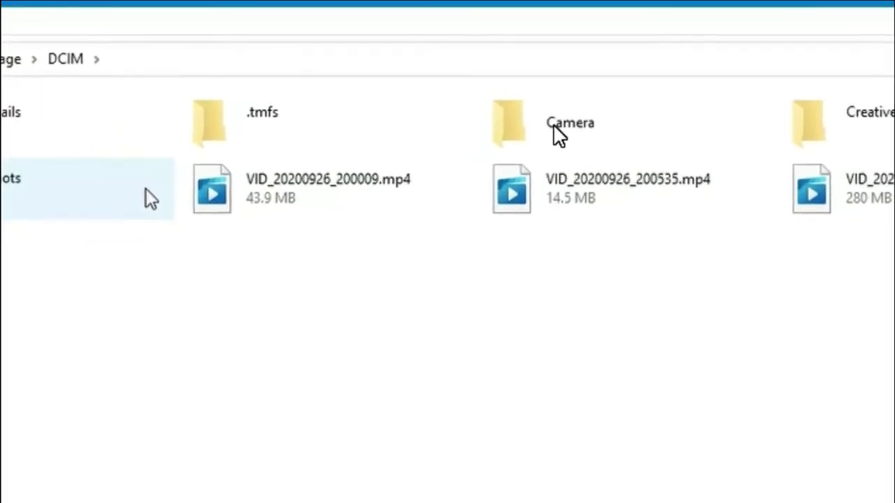
pyautogui.click(530, 129)
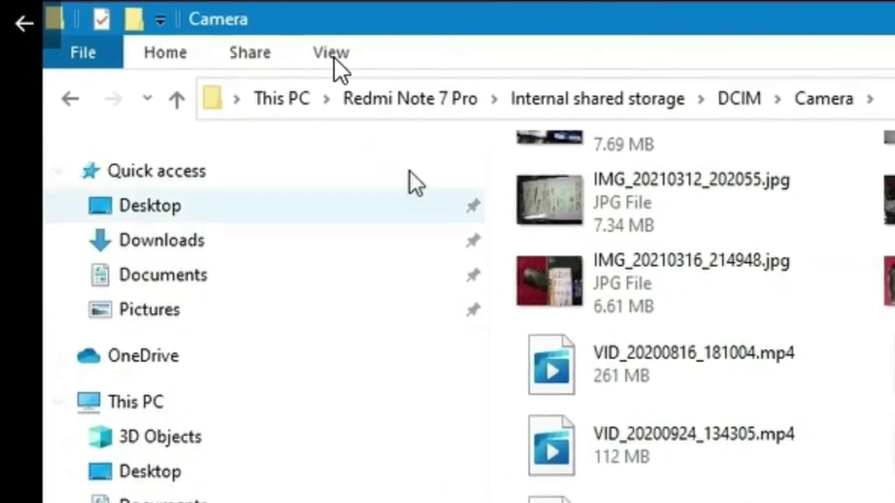
# Show the contents of the Camera folder in the Details layout.
pyautogui.click(332, 55)
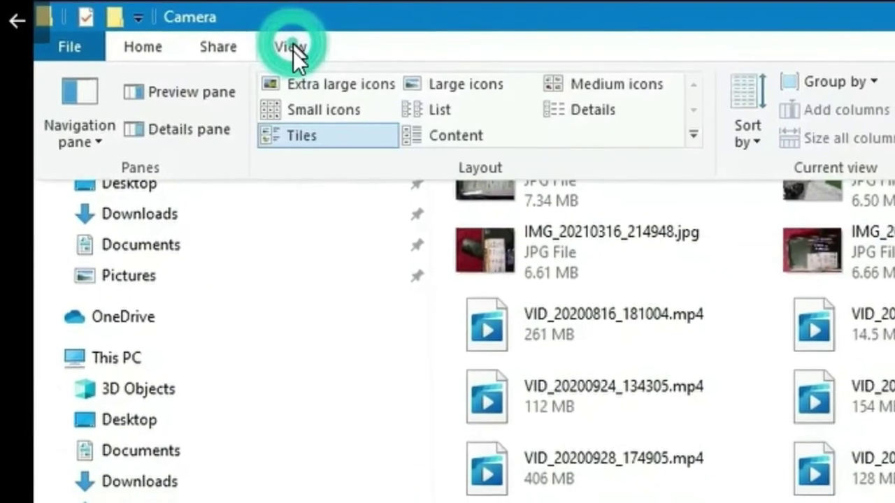
pyautogui.click(580, 111)
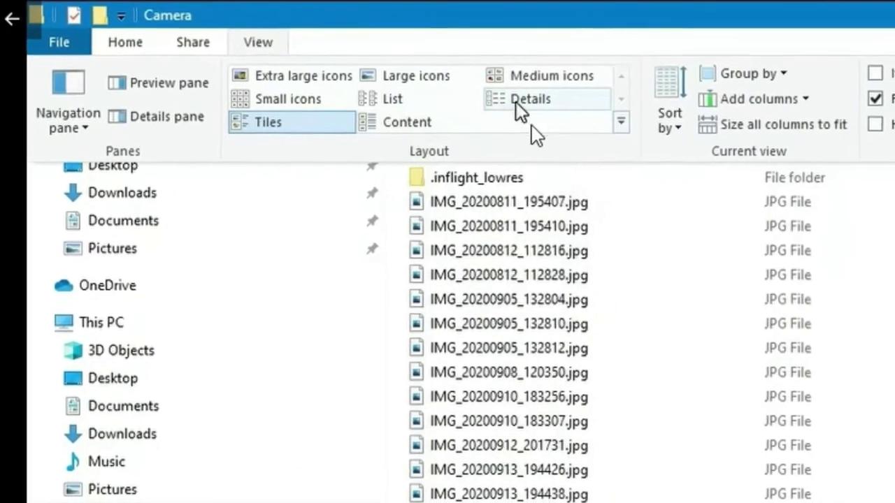
pyautogui.click(516, 105)
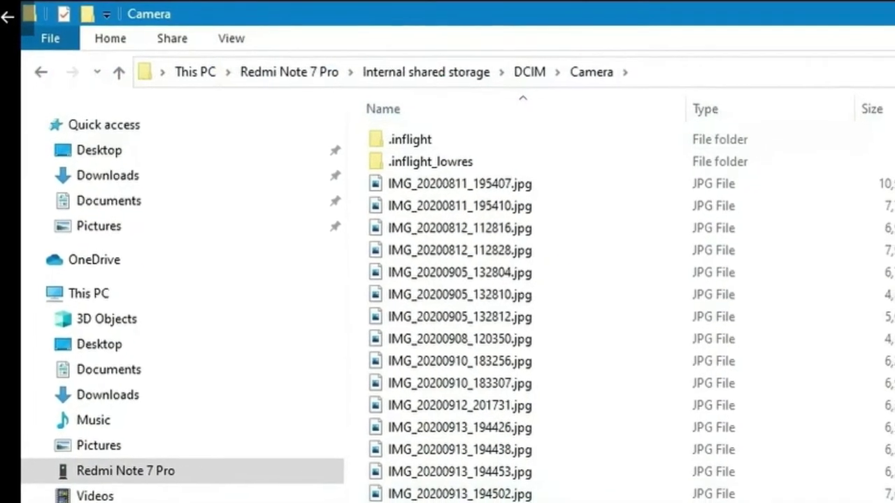
# Find the photo IMG_20201001_162543.jpg in the Camera folder and copy it.
pyautogui.scroll(-5, 447, 314)
pyautogui.scroll(-10, 608, 300)
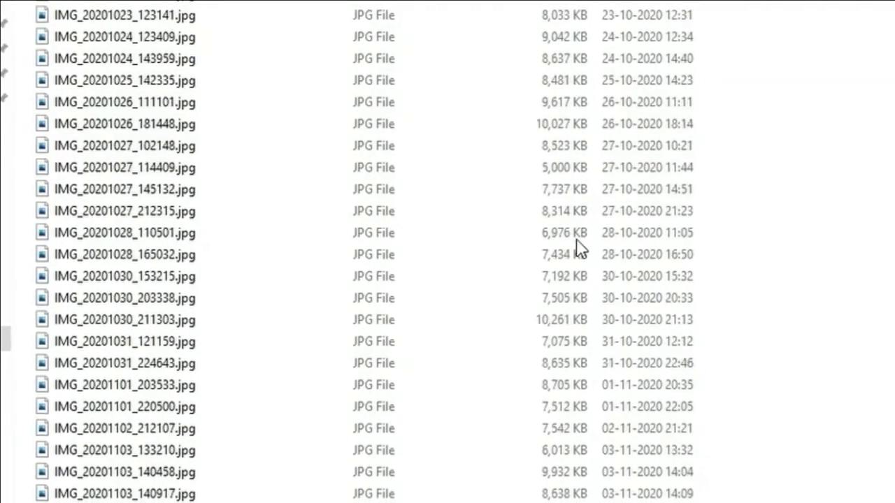
pyautogui.scroll(-20, 377, 342)
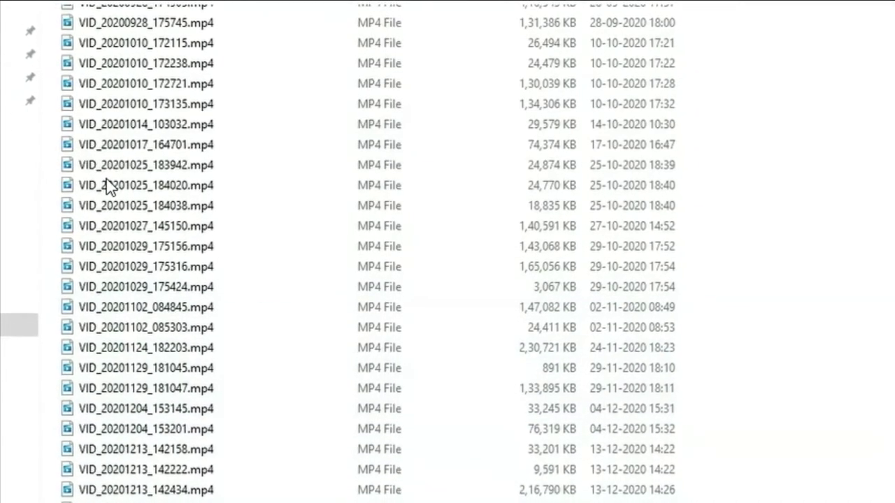
pyautogui.scroll(15, 545, 324)
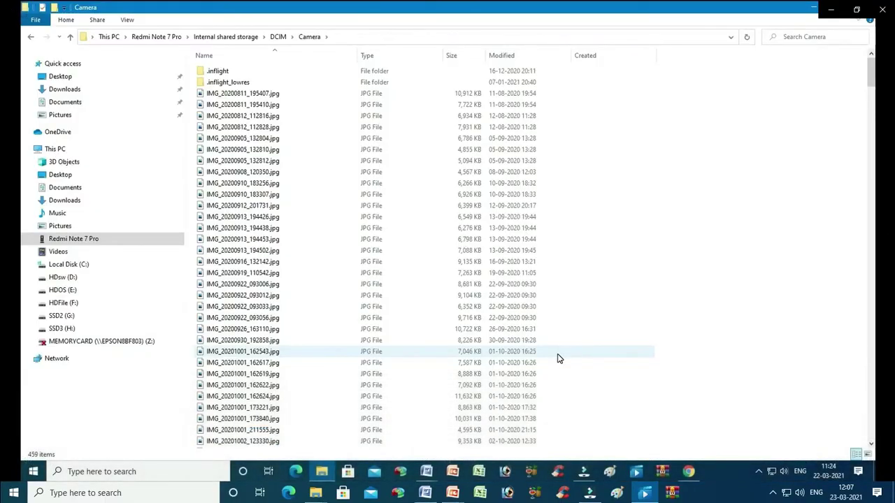
pyautogui.moveTo(267, 450)
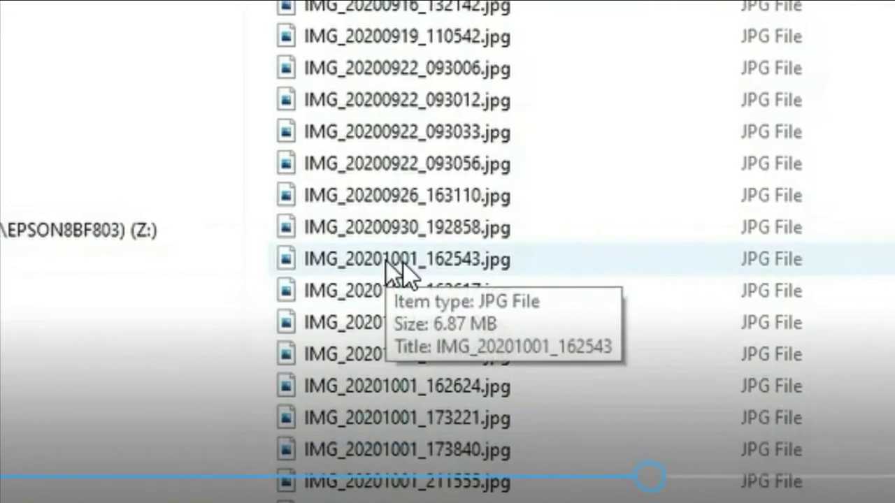
pyautogui.click(391, 263)
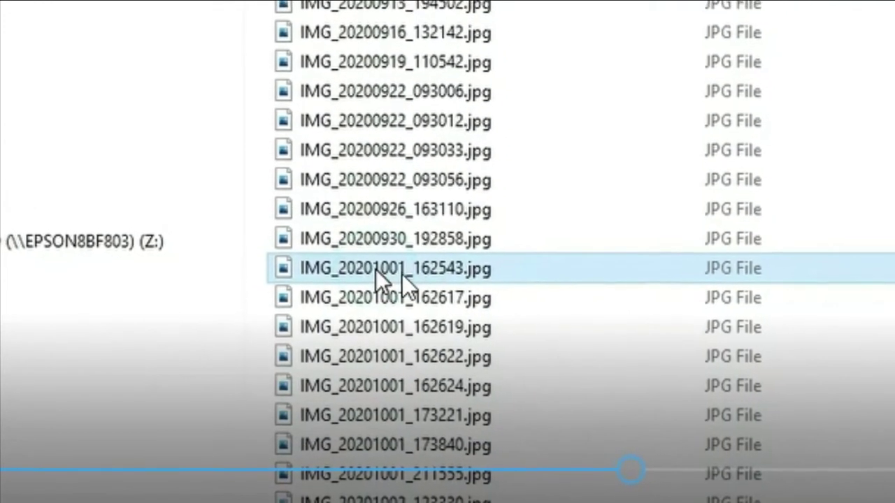
pyautogui.rightClick(375, 271)
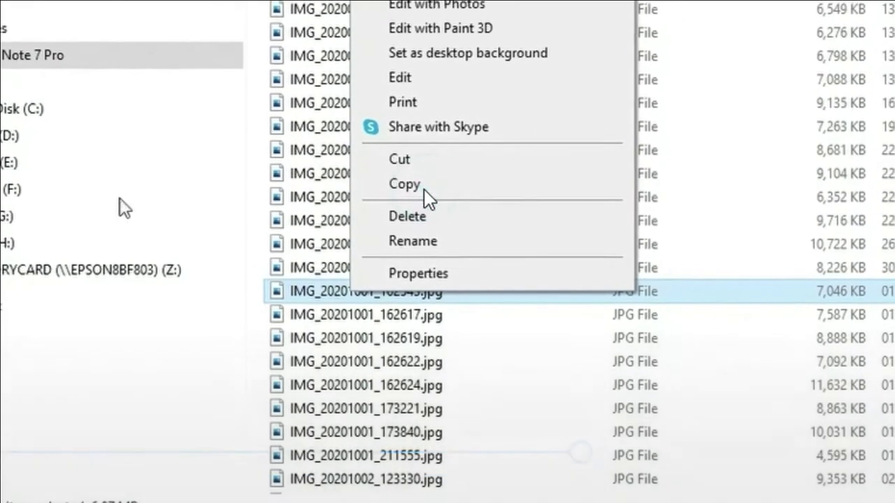
pyautogui.click(424, 189)
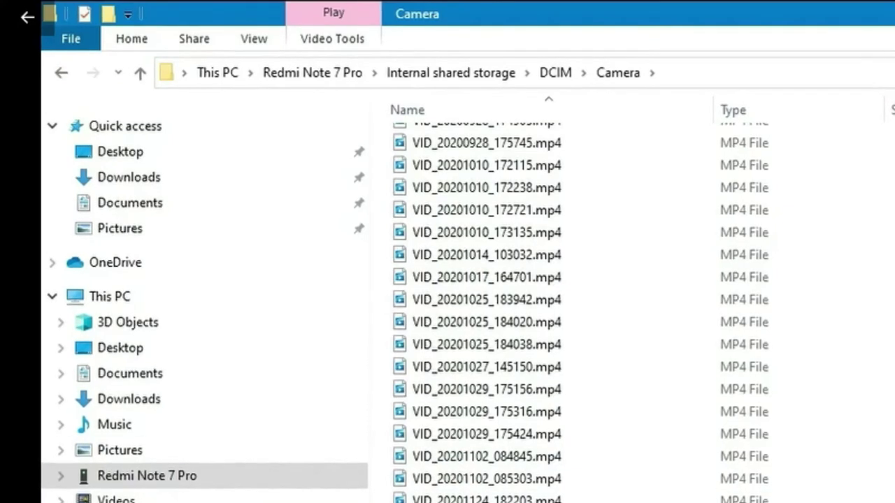
# Create a new folder named "mobile file" on the computer's Desktop.
pyautogui.click(170, 155)
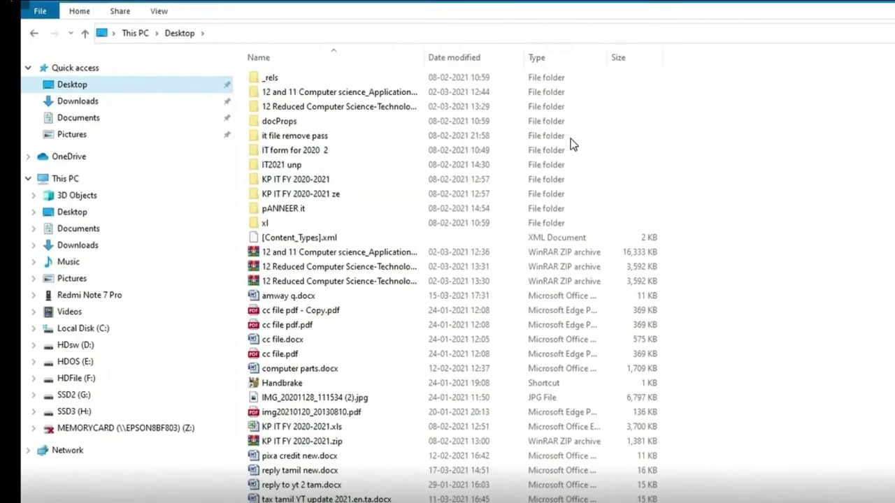
pyautogui.rightClick(765, 250)
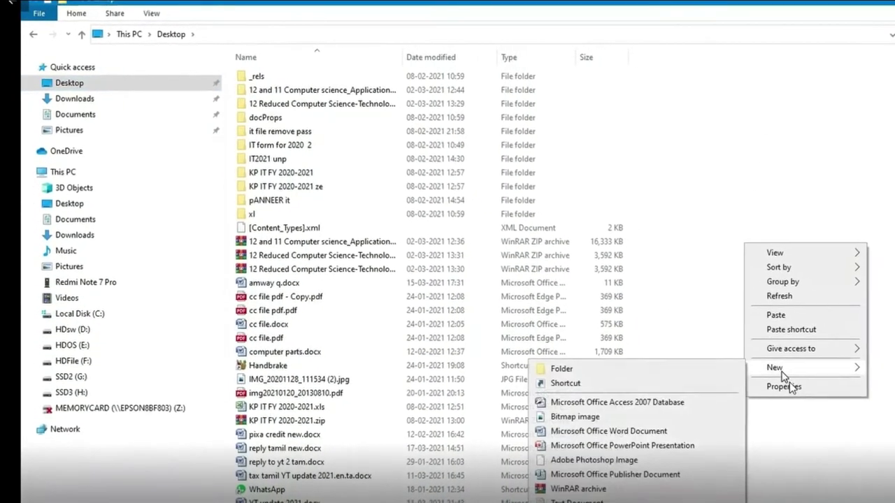
pyautogui.click(601, 380)
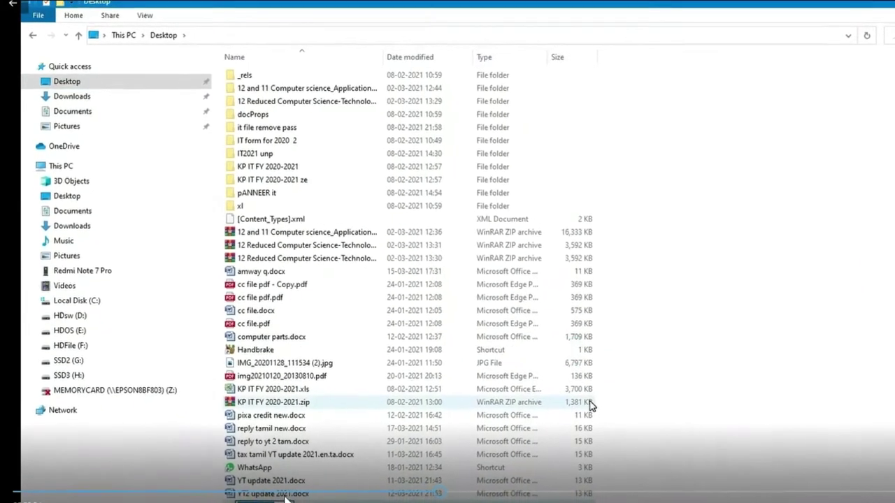
pyautogui.write('mobile')
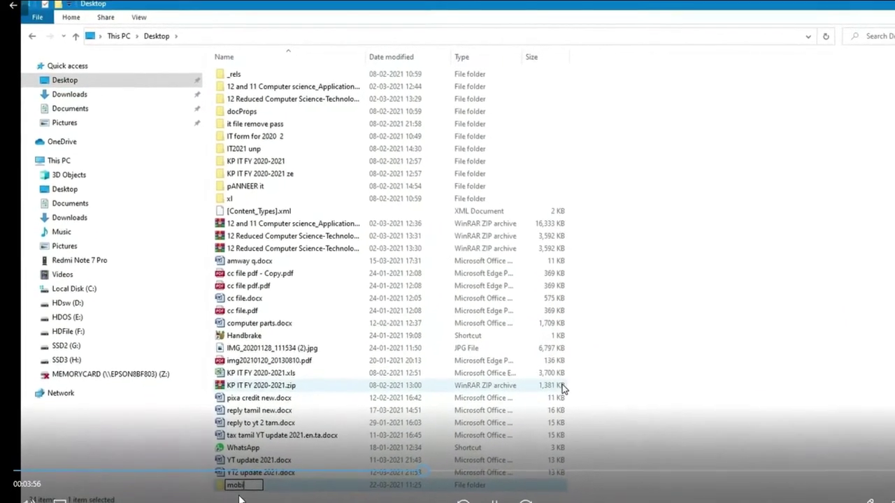
pyautogui.write(' file')
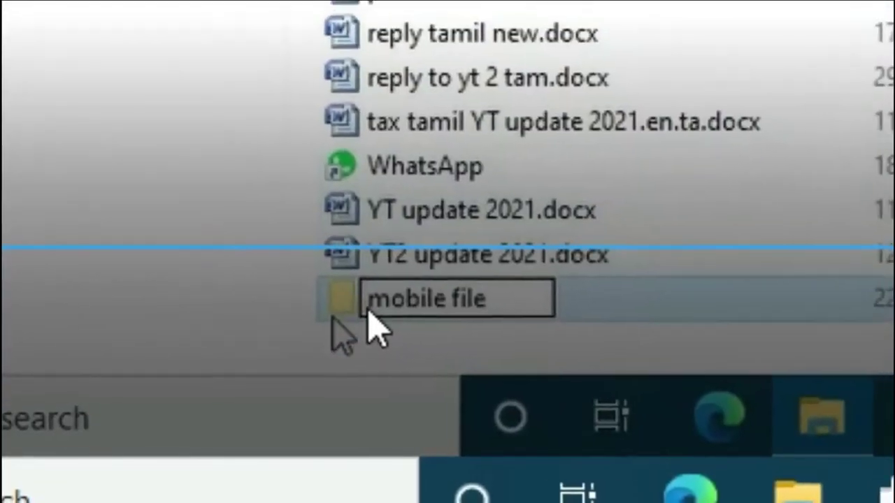
pyautogui.click(210, 460)
# Open the "mobile file" folder and paste the copied camera file into it.
pyautogui.click(287, 455)
pyautogui.doubleClick(315, 328)
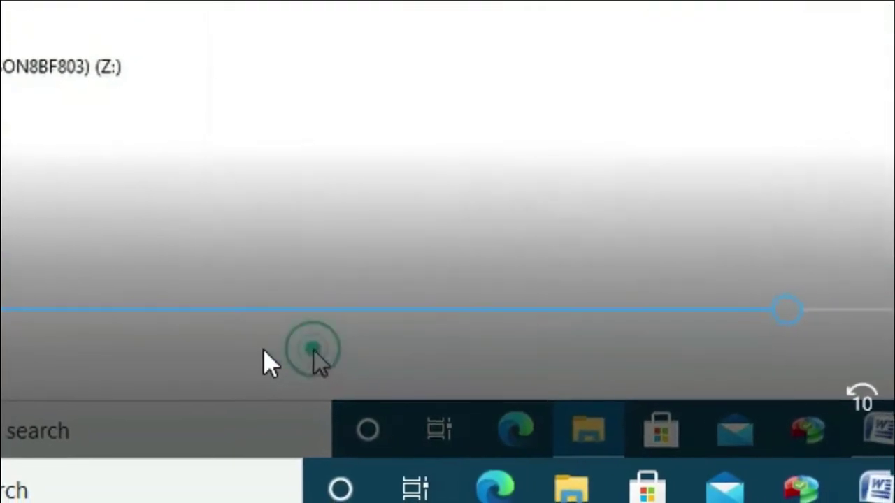
pyautogui.hotkey('ctrl', 'v')
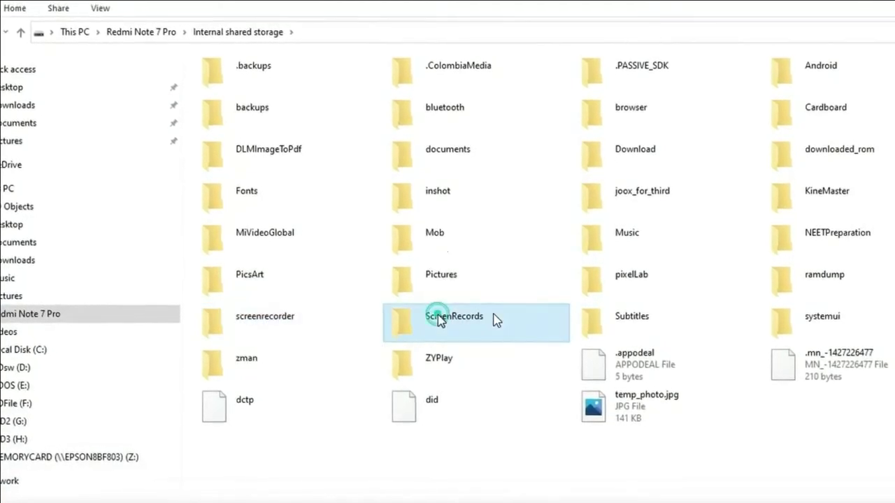
# Open the ScreenCapture folder inside ScreenRecords on the phone's internal storage and bring up its view options.
pyautogui.doubleClick(437, 318)
pyautogui.doubleClick(213, 76)
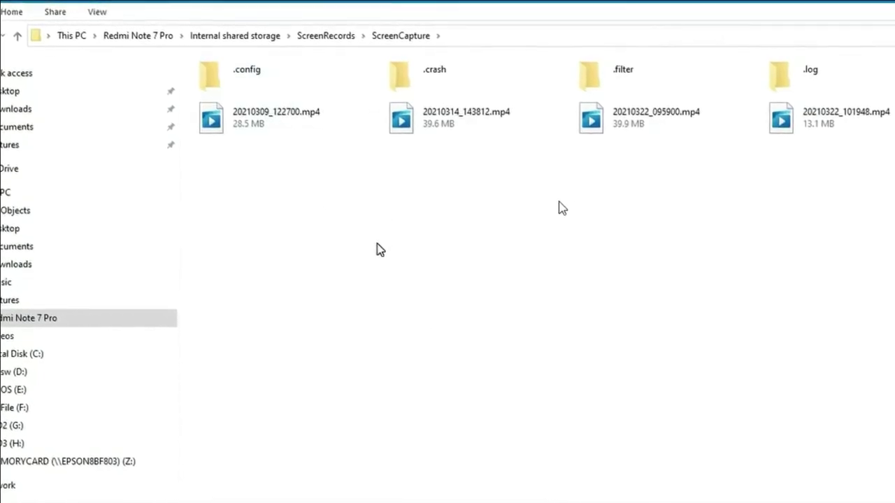
pyautogui.click(98, 14)
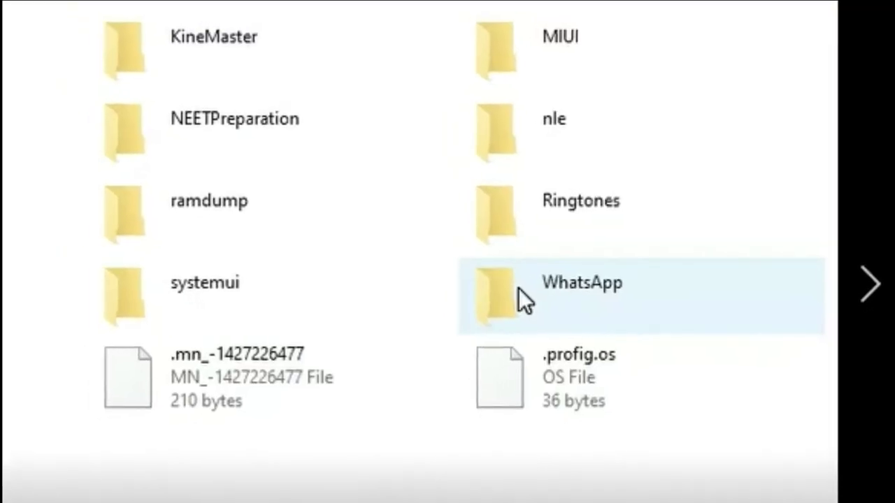
# Open the WhatsApp folder in the phone's internal shared storage.
pyautogui.click(368, 487)
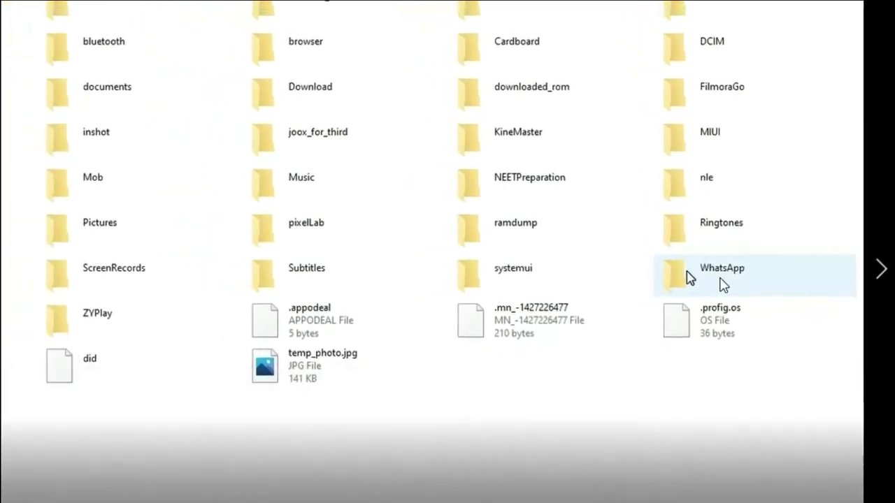
pyautogui.doubleClick(722, 280)
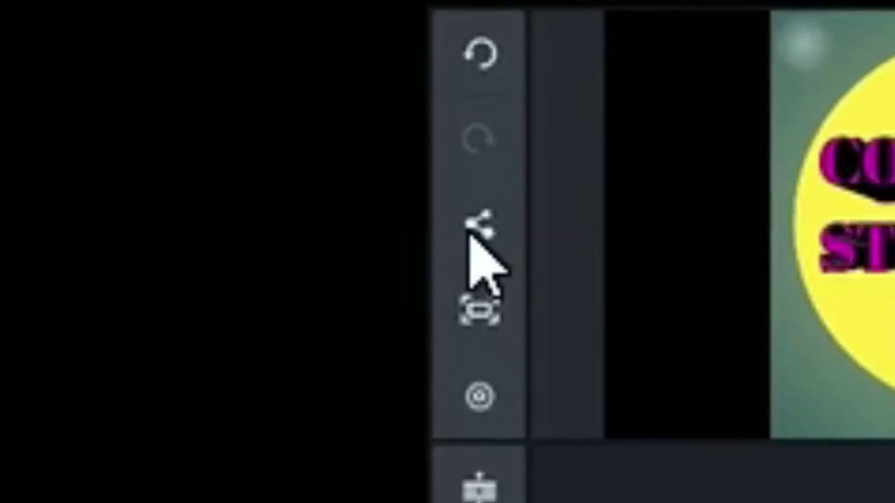
# Export the video project from KineMaster on the phone at 4K 2160p and 24 (Cinema) frame rate.
pyautogui.click(478, 225)
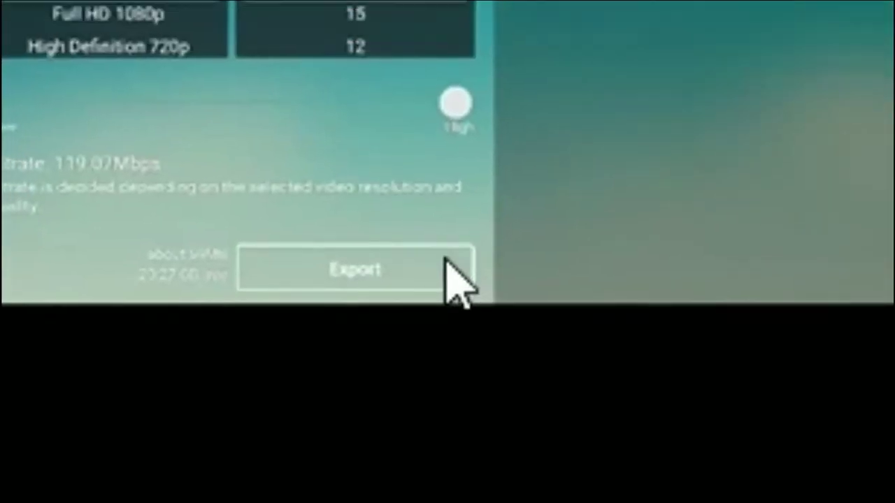
pyautogui.click(391, 257)
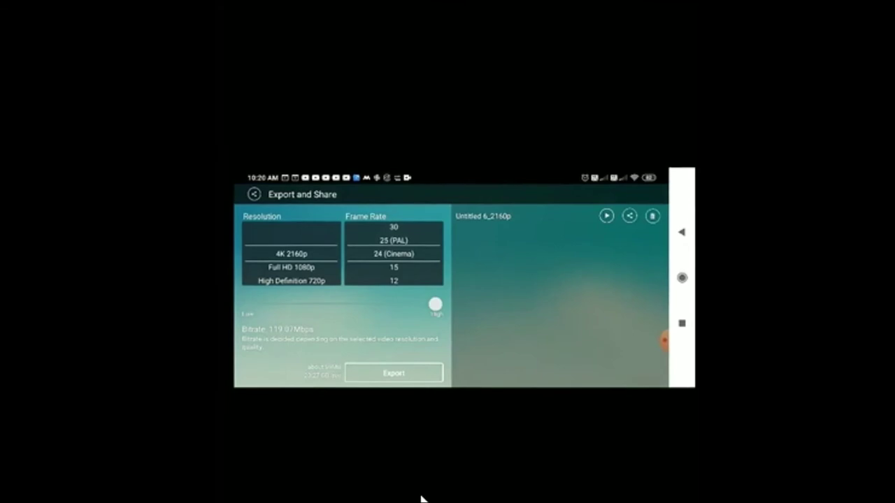
pyautogui.click(400, 372)
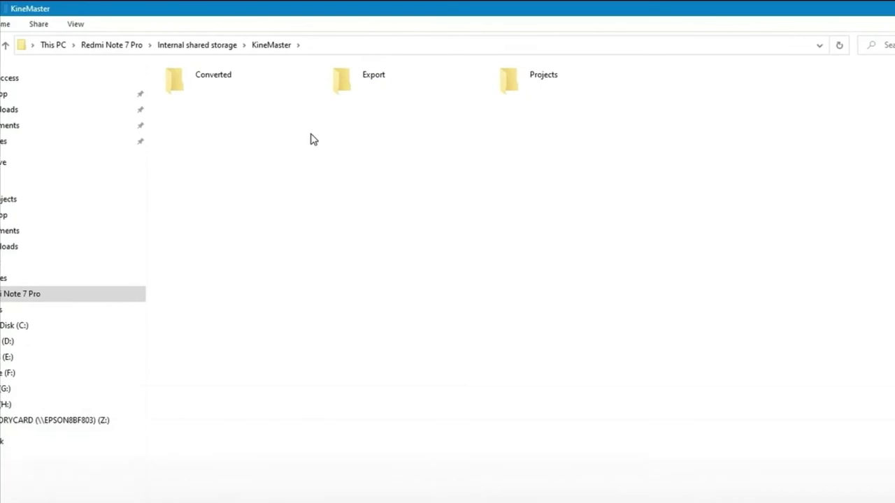
# Open the Export folder inside the phone's KineMaster folder and copy the video Untitled 6_2160p_1.mp4.
pyautogui.doubleClick(353, 86)
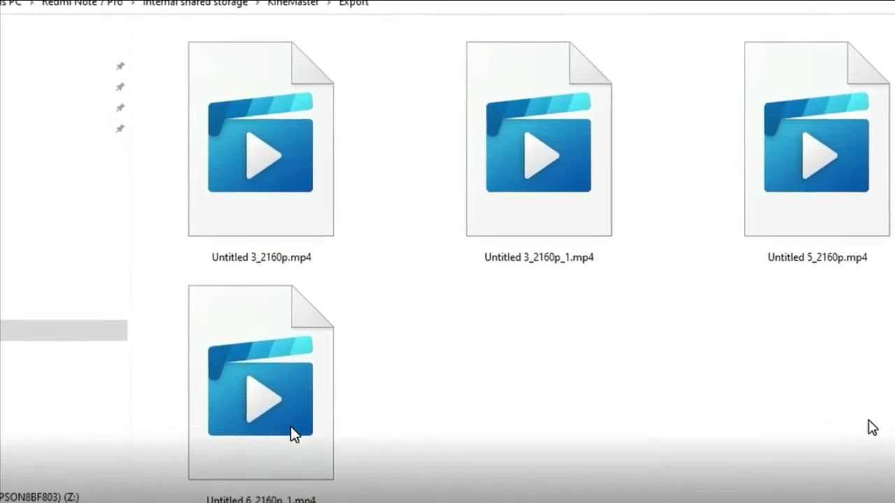
pyautogui.click(279, 398)
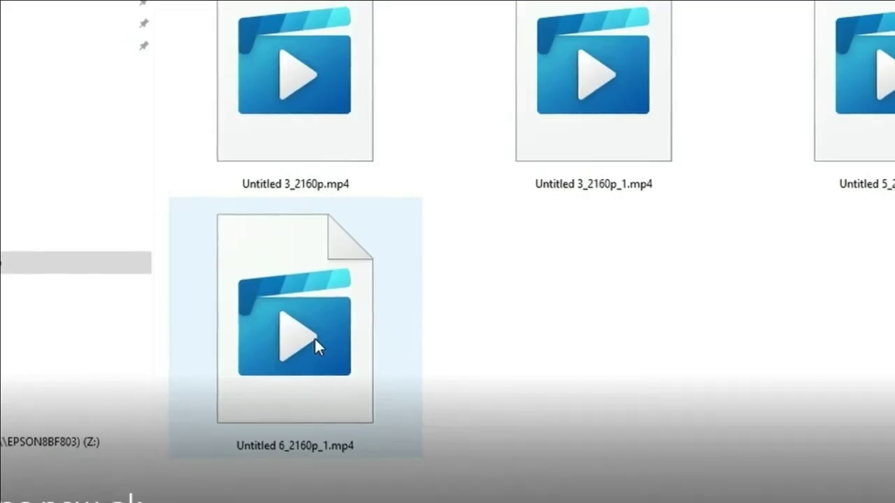
pyautogui.doubleClick(314, 337)
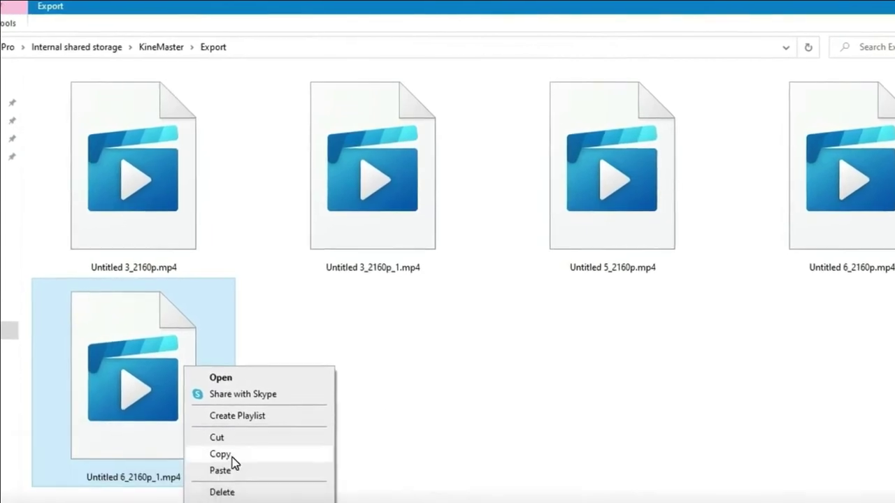
pyautogui.click(233, 455)
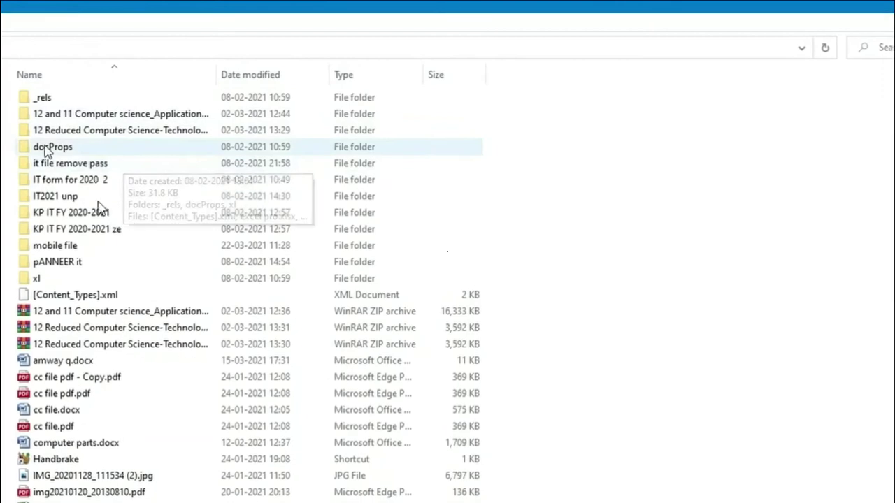
# Paste the copied KineMaster video into the "mobile file" folder on the Desktop.
pyautogui.doubleClick(49, 250)
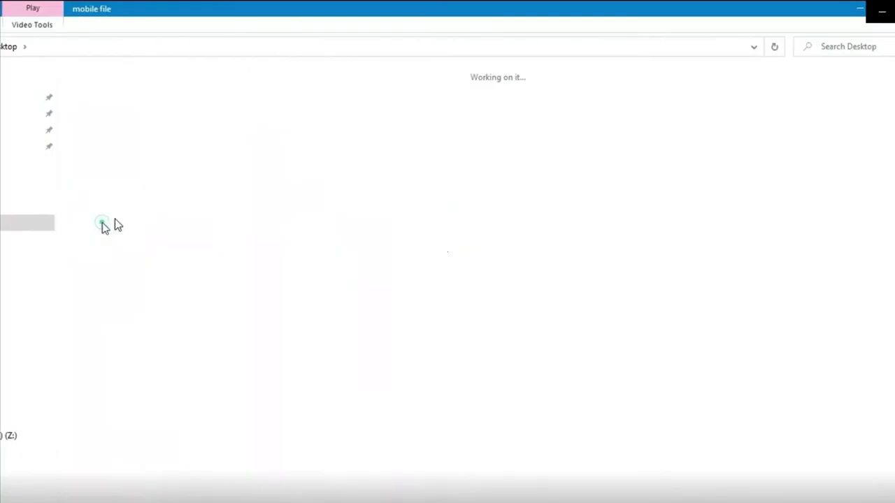
pyautogui.rightClick(408, 190)
pyautogui.click(441, 289)
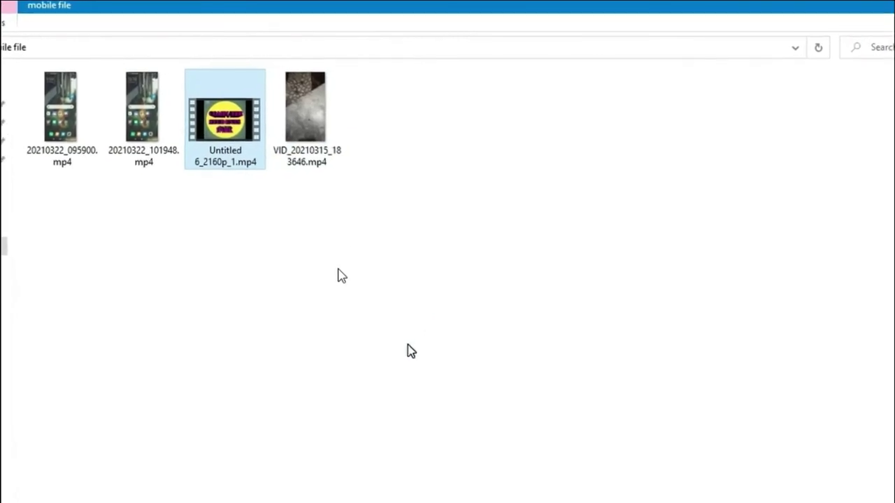
pyautogui.click(337, 231)
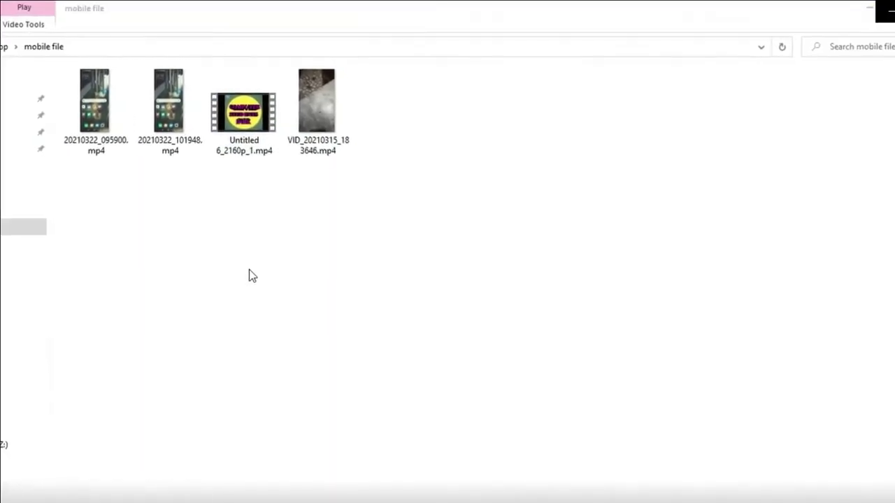